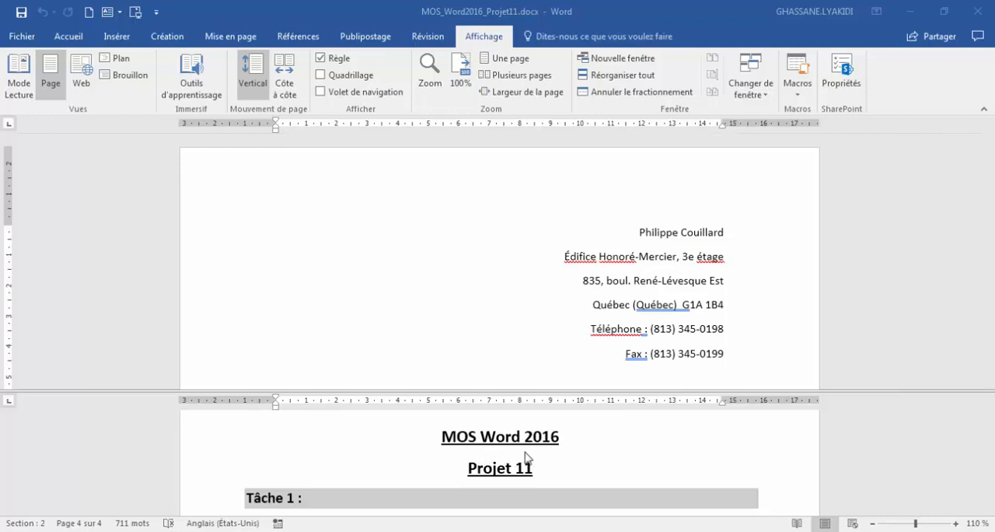
- Add an AutoCorrect entry in the proofing options that replaces "UV" with "UVah" and confirm the settings
scroll(410, 480, "down", 2)
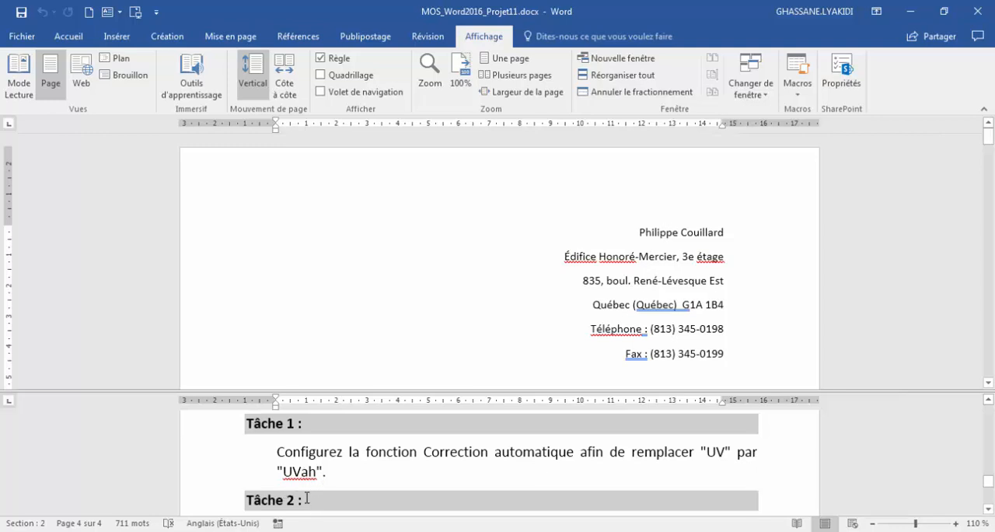
left_click(25, 40)
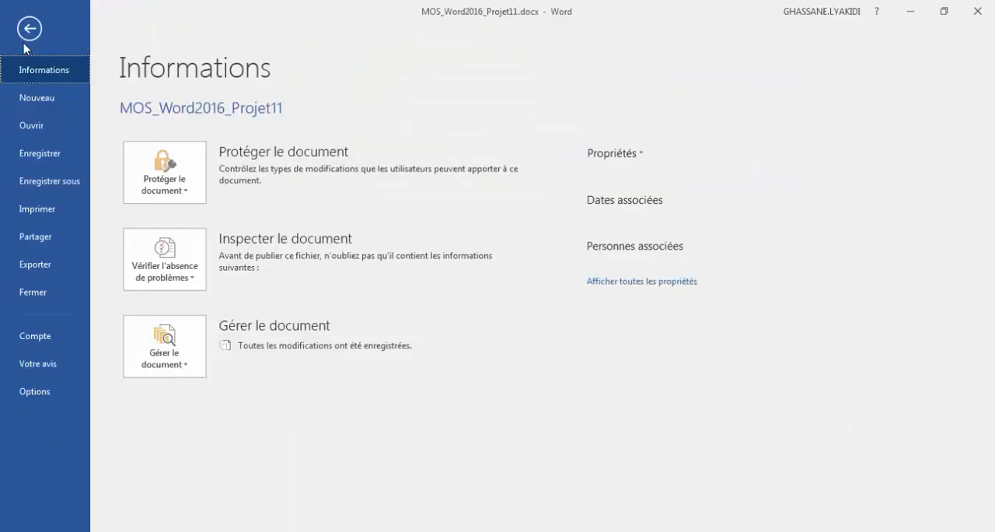
left_click(35, 393)
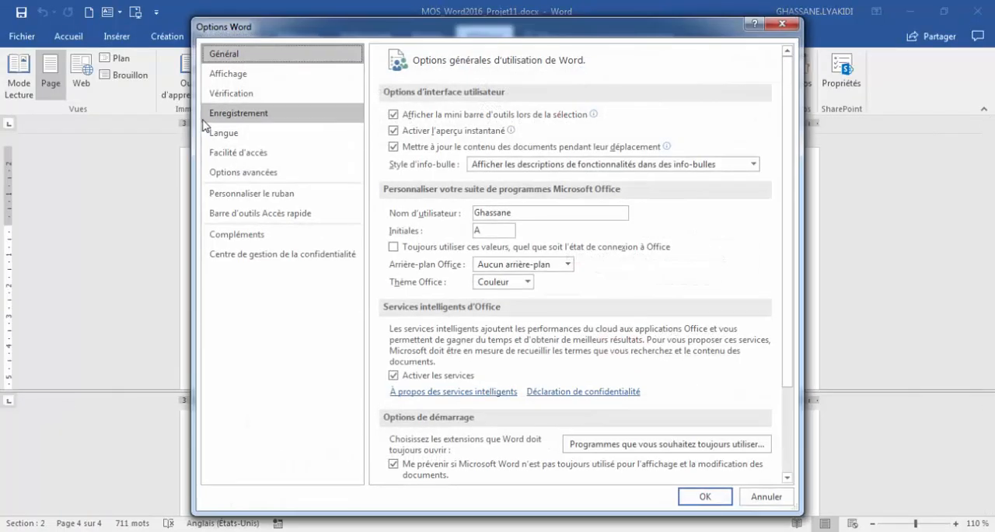
left_click(228, 93)
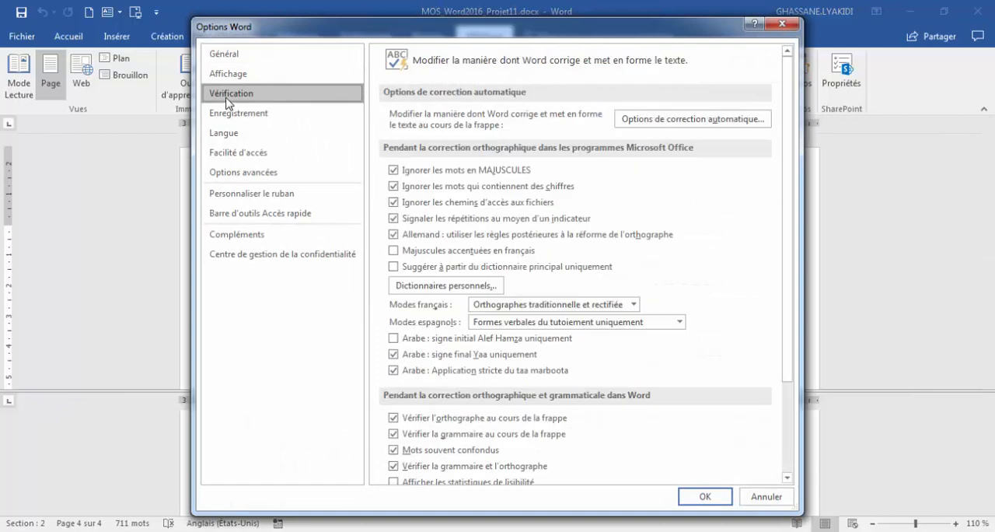
left_click(651, 120)
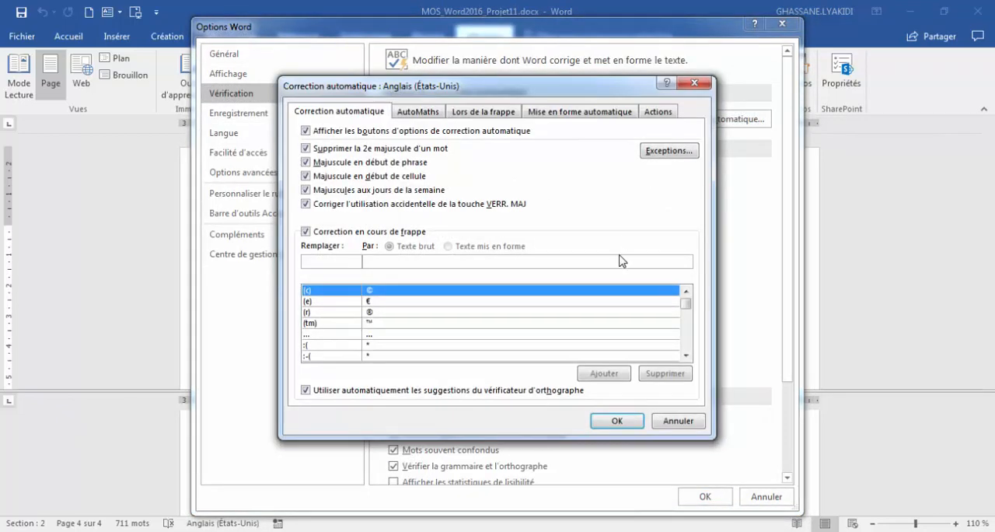
left_click(656, 374)
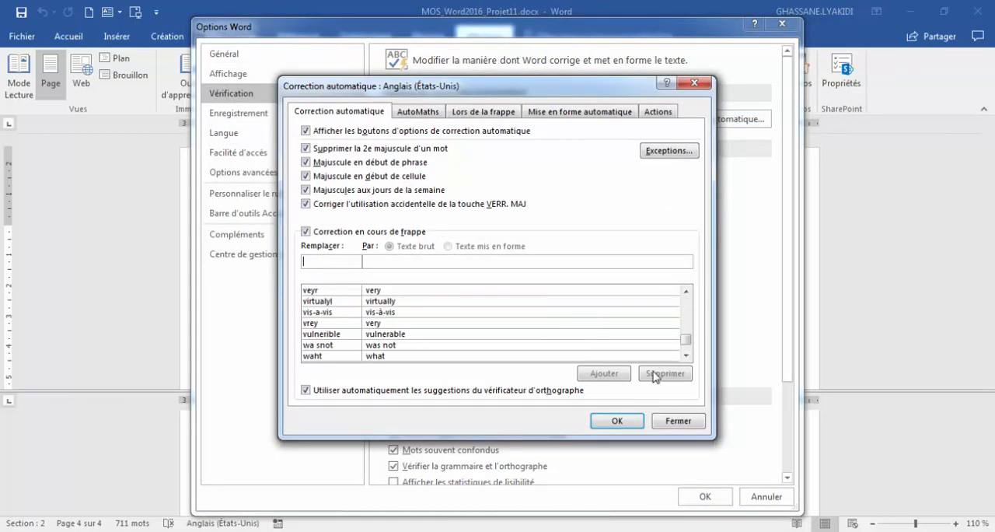
type("UV")
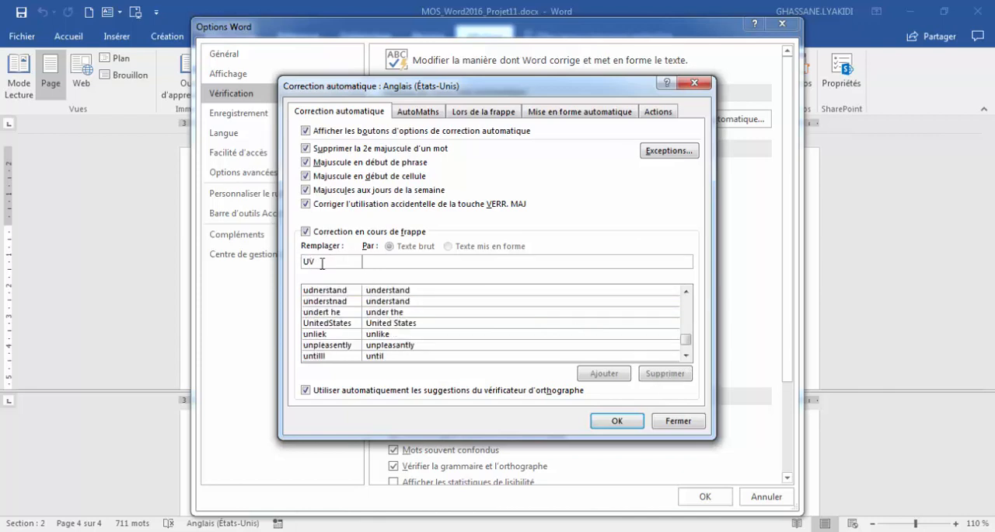
left_click(375, 262)
type("UVah")
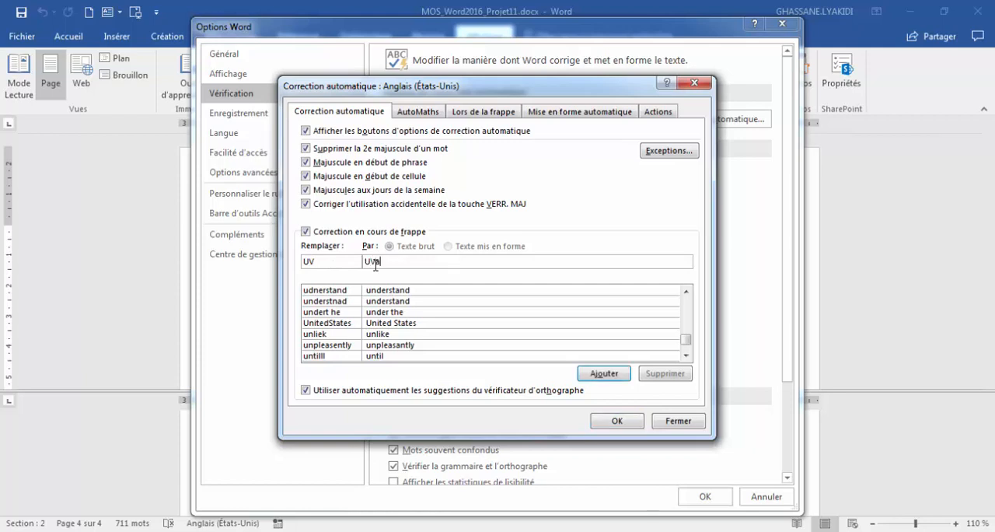
left_click(599, 374)
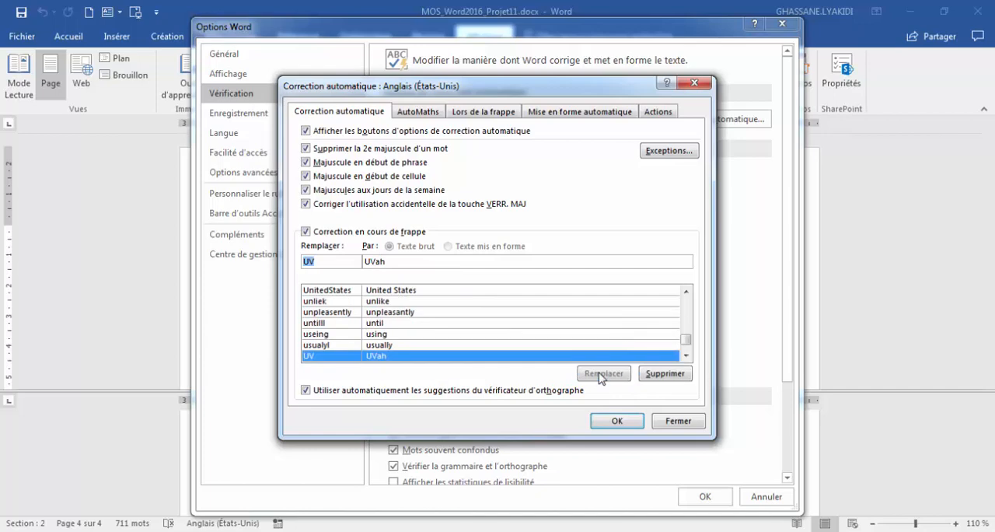
left_click(618, 420)
left_click(702, 497)
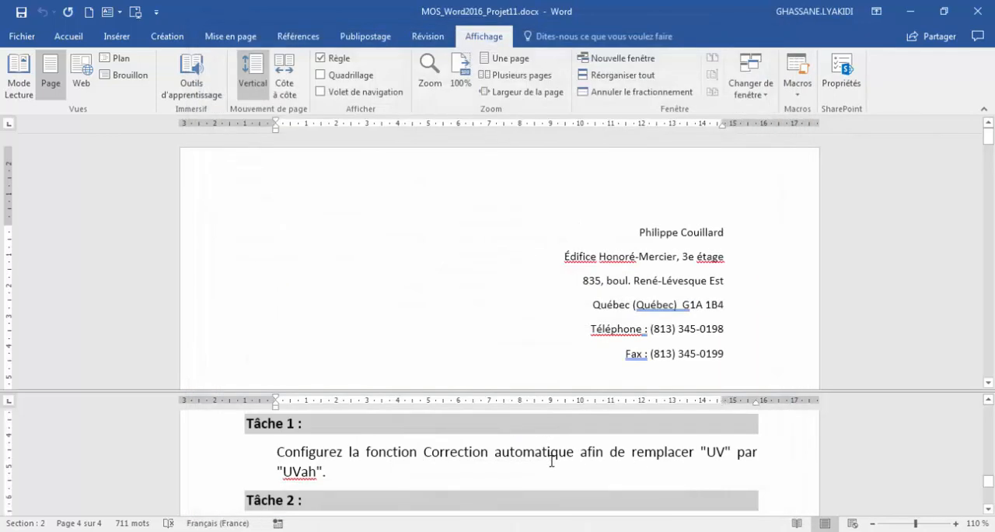
- Change the list level of paragraphs "i" and "ii" under item 2 to level 2, giving "a." and "b." numbering
scroll(552, 461, "down", 2)
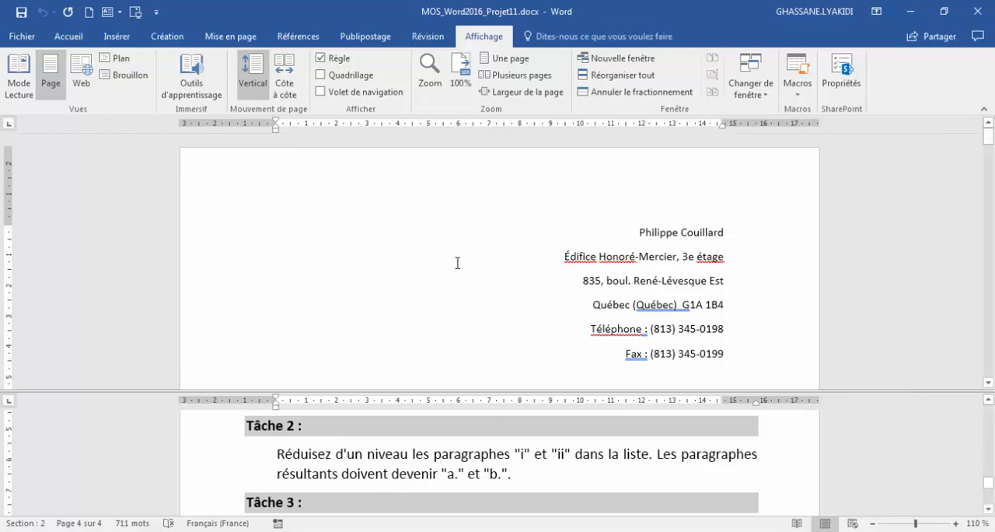
scroll(471, 303, "down", 15)
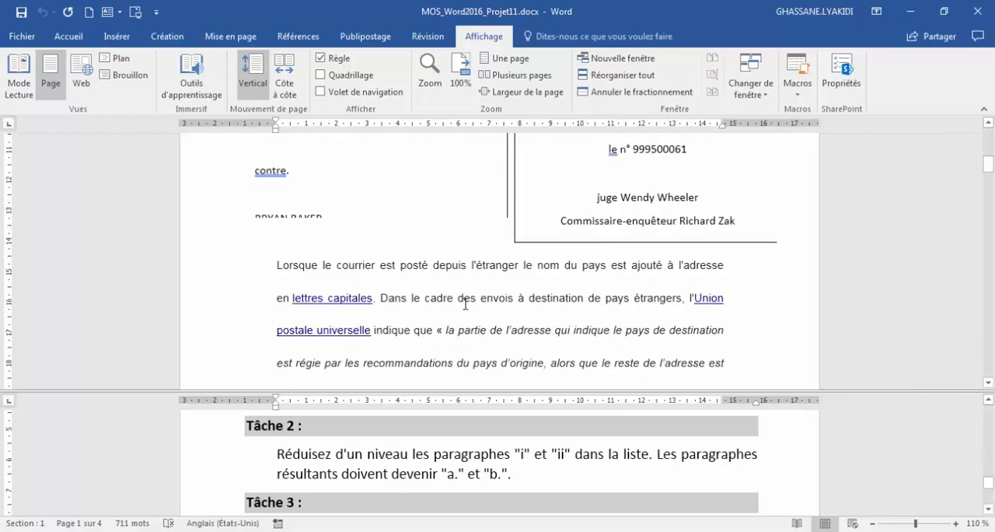
scroll(465, 304, "down", 15)
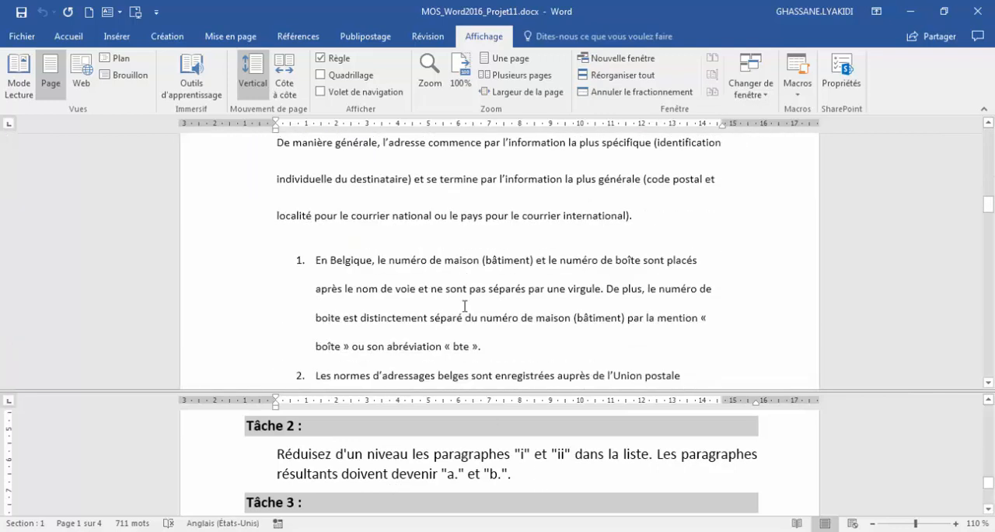
scroll(319, 297, "down", 5)
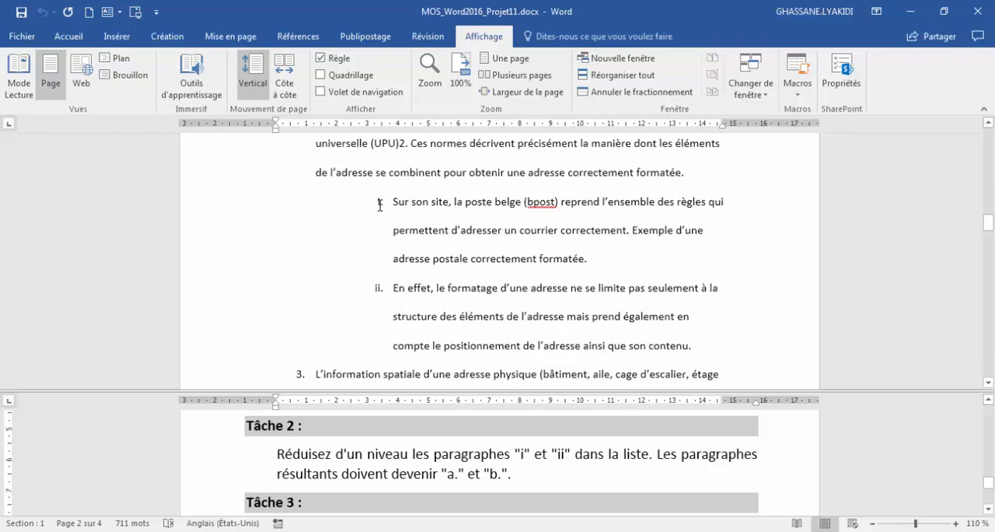
left_click_drag(408, 205, 724, 363)
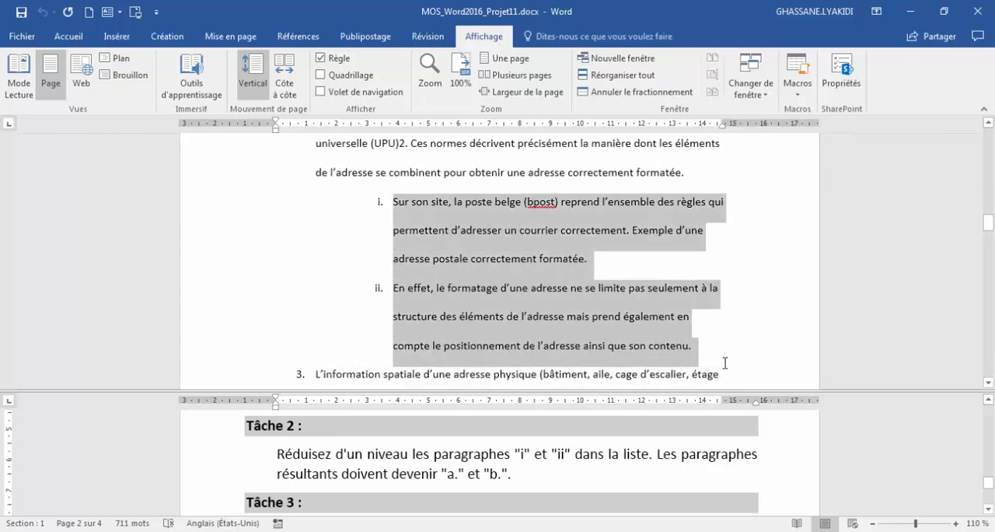
left_click(78, 39)
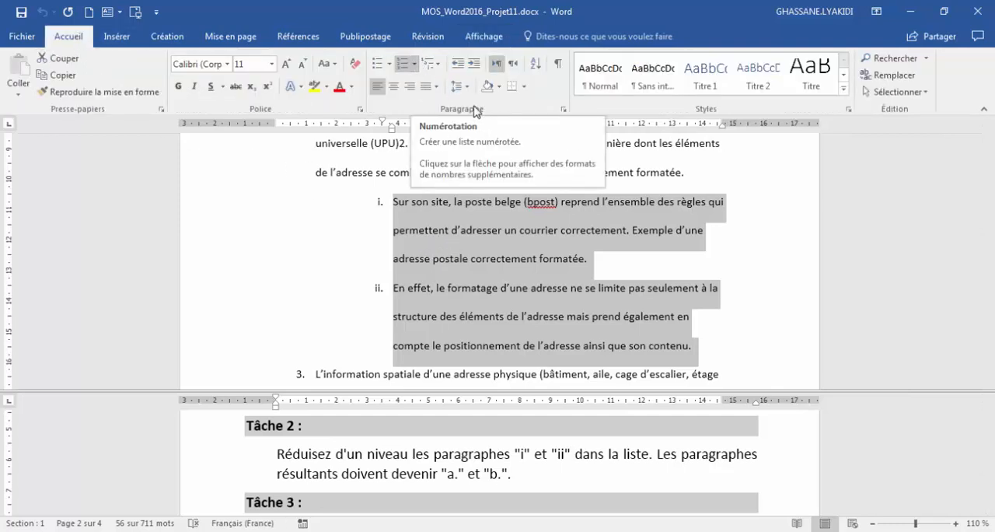
left_click(414, 64)
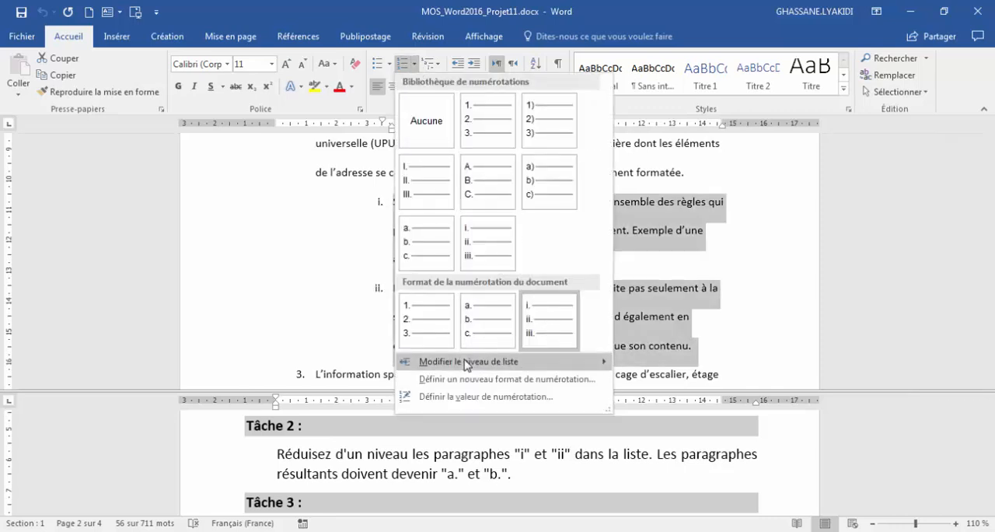
mouse_move(471, 363)
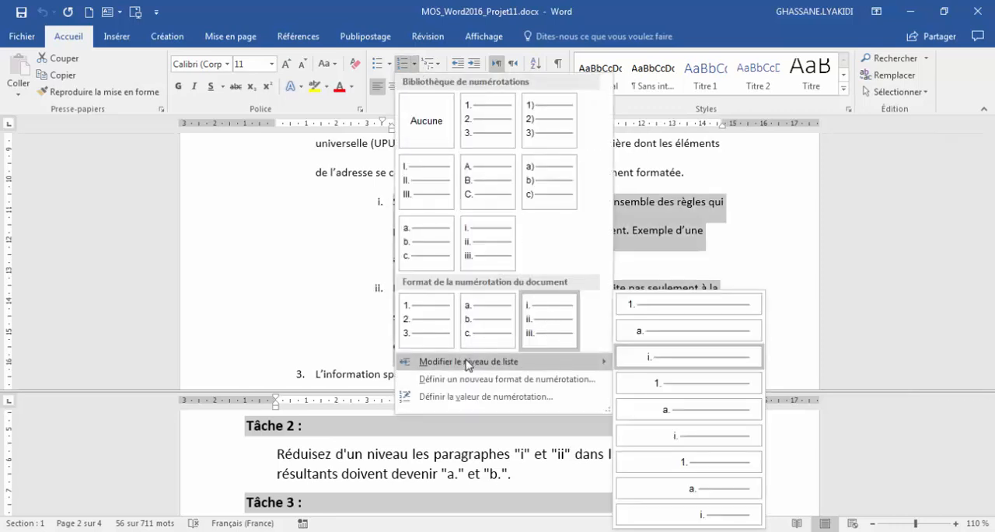
left_click(670, 335)
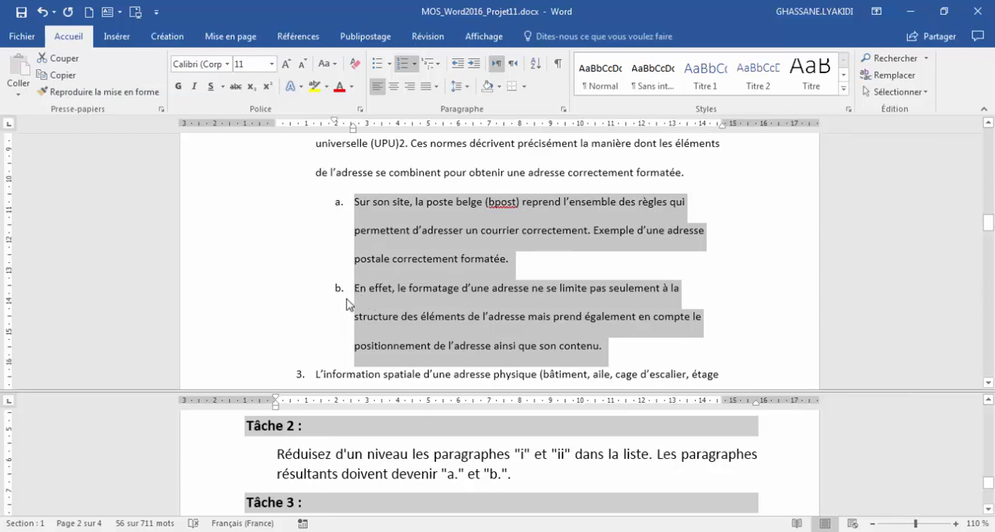
- Read the Tâche 3 instructions and locate the two unnumbered paragraphs running from "La première ligne contient" to "numéro à 8 chiffres"
left_click(356, 454)
scroll(351, 451, "down", 3)
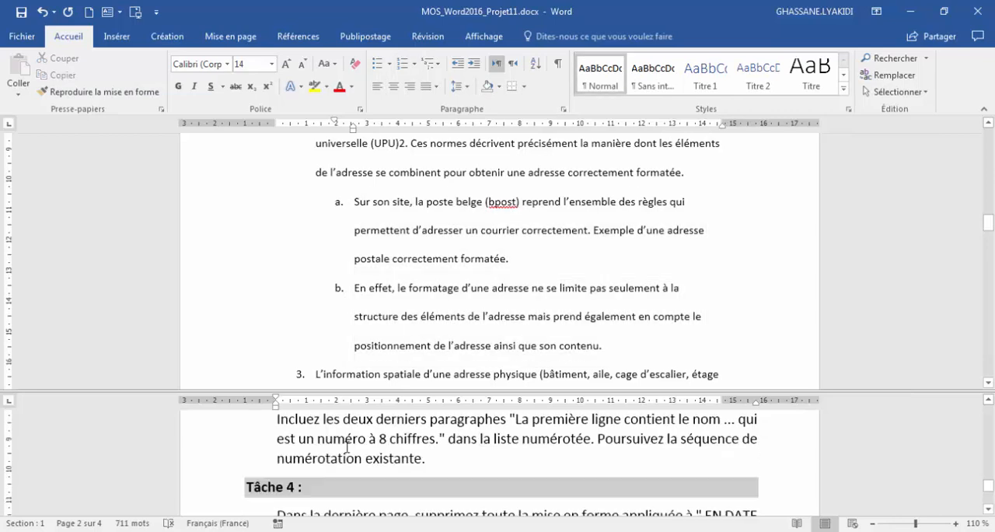
scroll(347, 445, "up", 1)
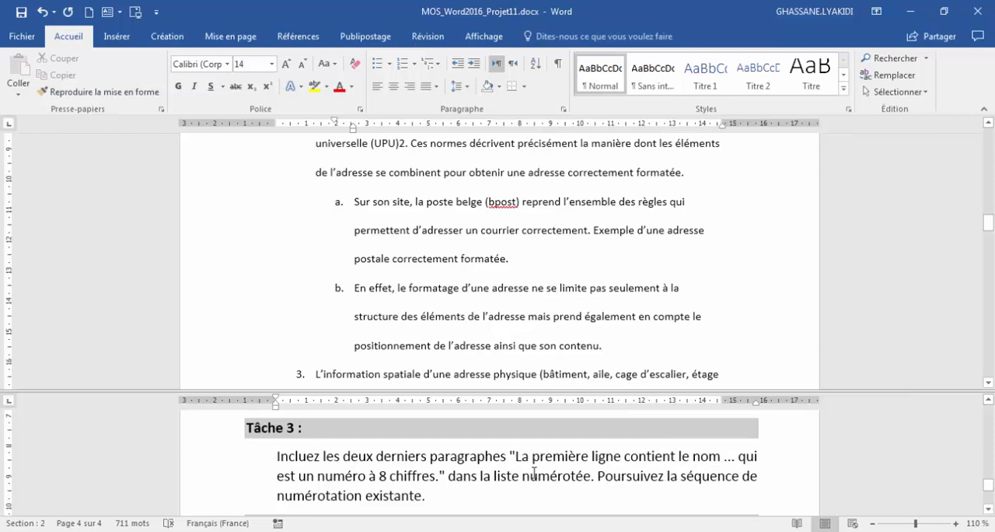
left_click_drag(517, 456, 625, 458)
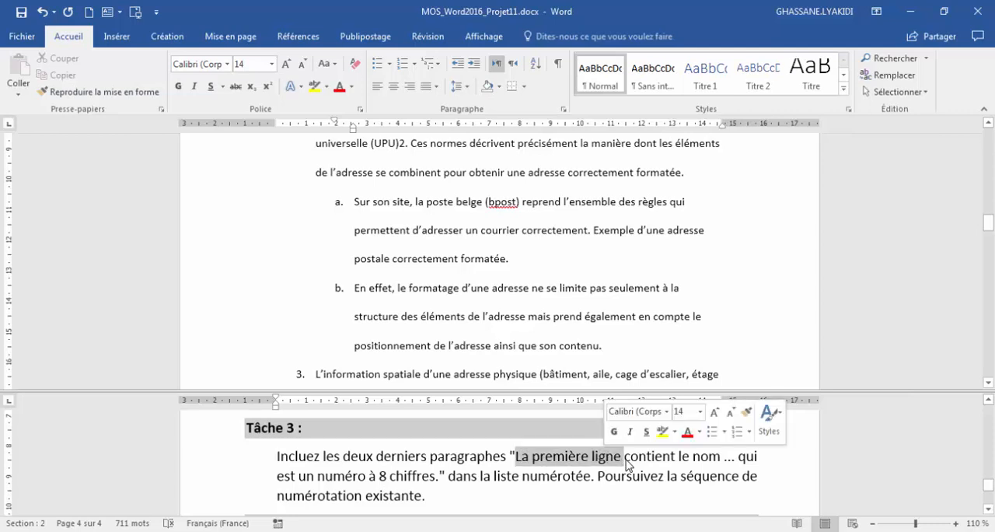
left_click(389, 476)
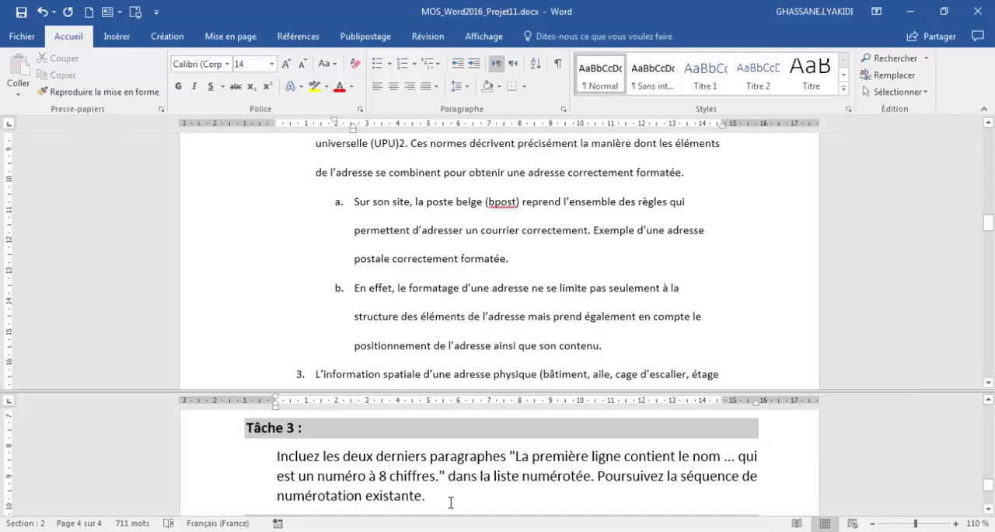
scroll(401, 340, "down", 2)
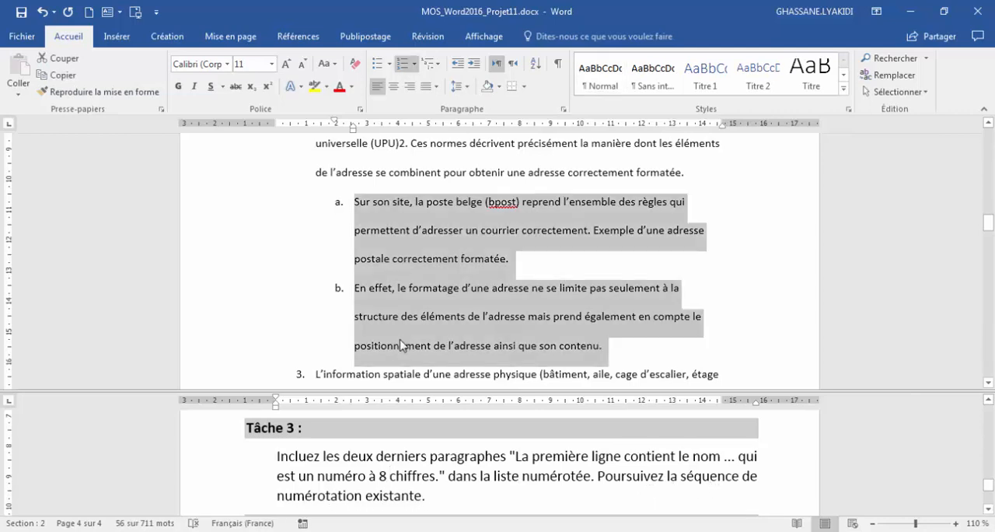
scroll(401, 340, "down", 12)
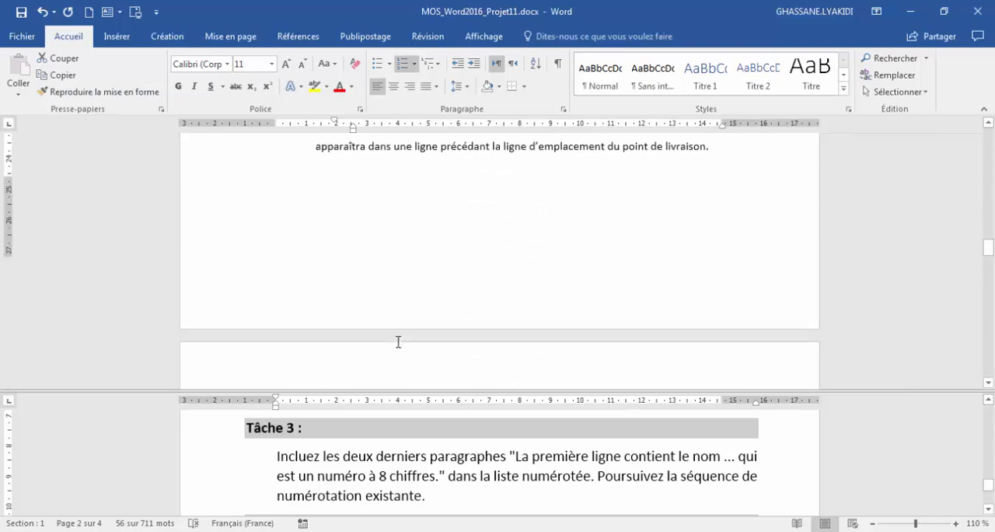
scroll(398, 342, "down", 6)
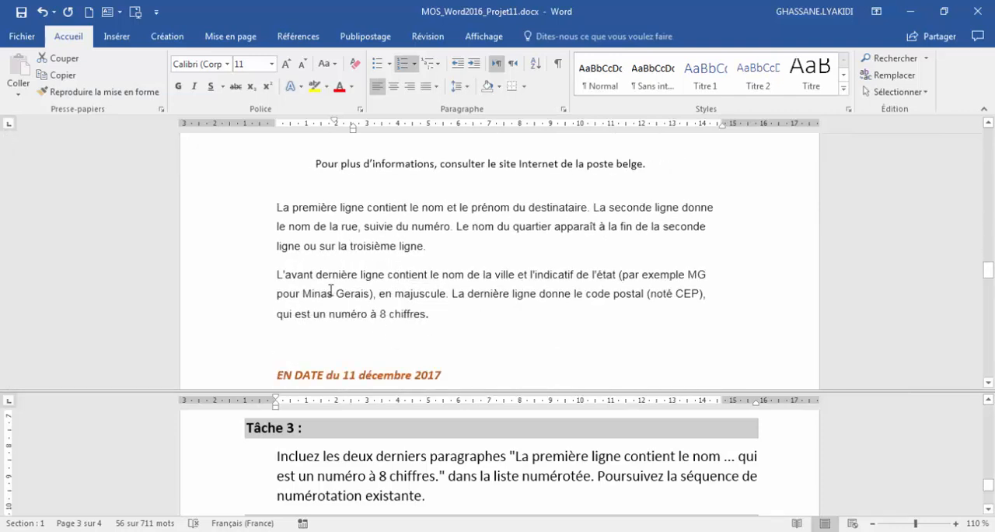
left_click_drag(272, 207, 410, 210)
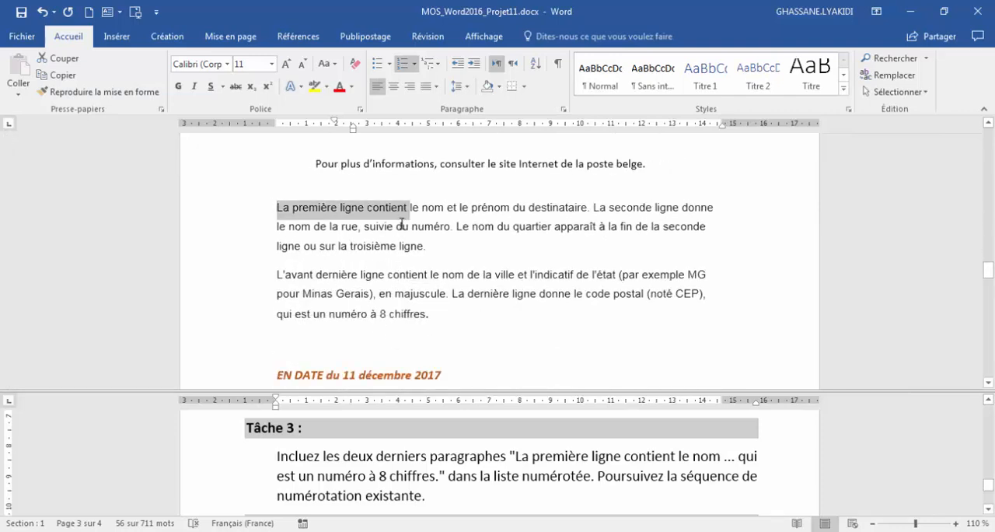
left_click(367, 314)
left_click_drag(405, 315, 330, 315)
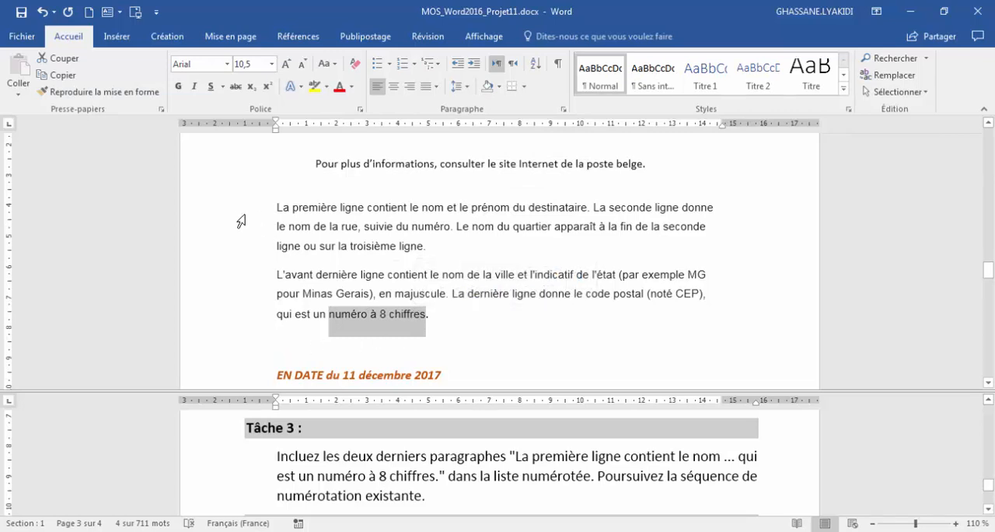
- Copy the formatting of list item 5 onto the two paragraphs following it, continuing the existing numbering sequence
left_click_drag(241, 212, 228, 319)
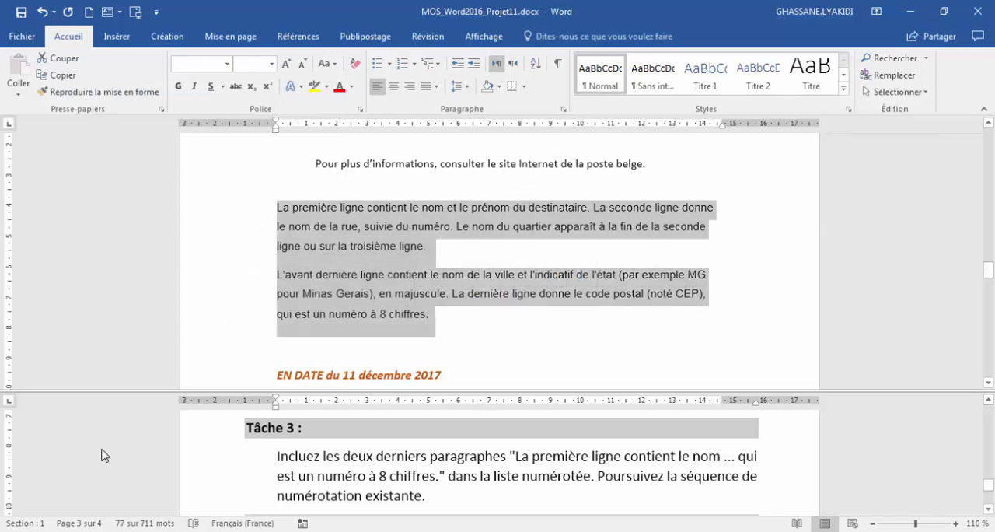
scroll(351, 311, "up", 2)
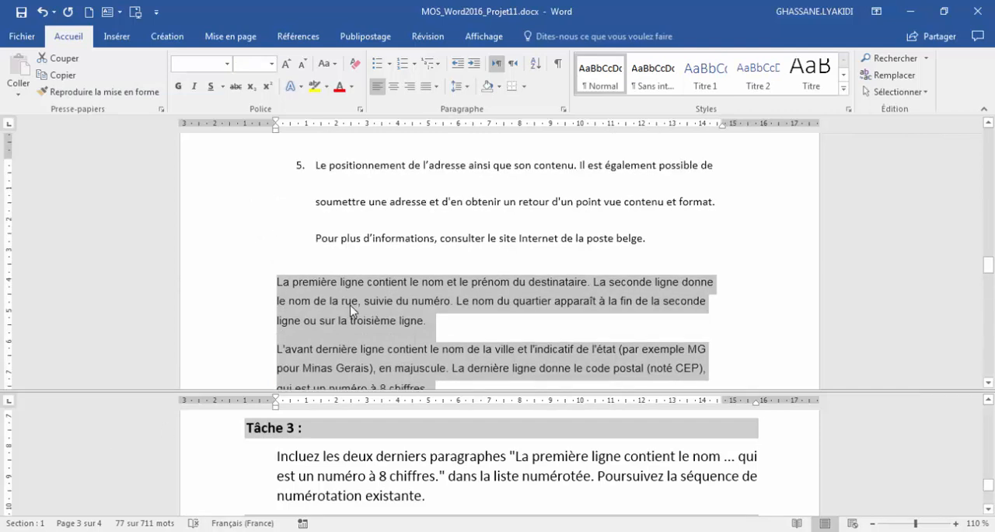
left_click(322, 161)
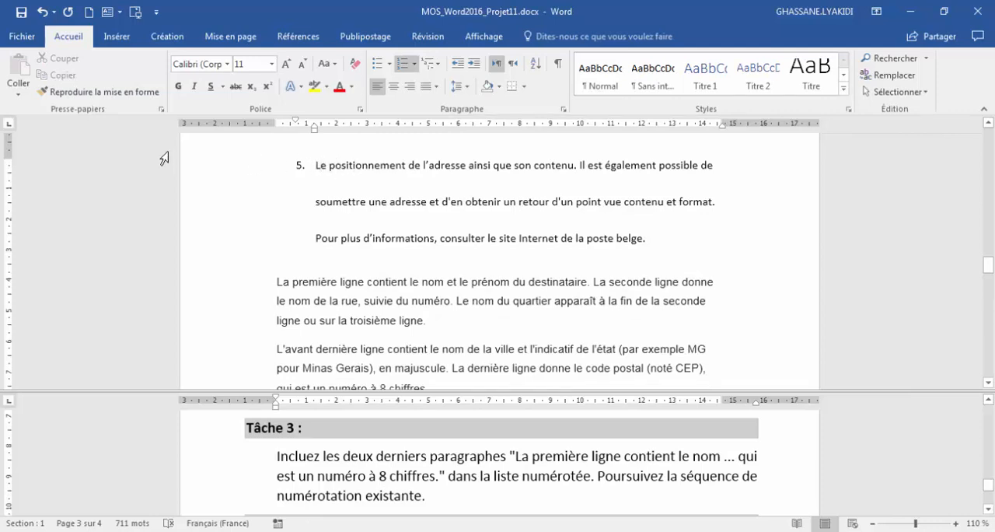
left_click(75, 95)
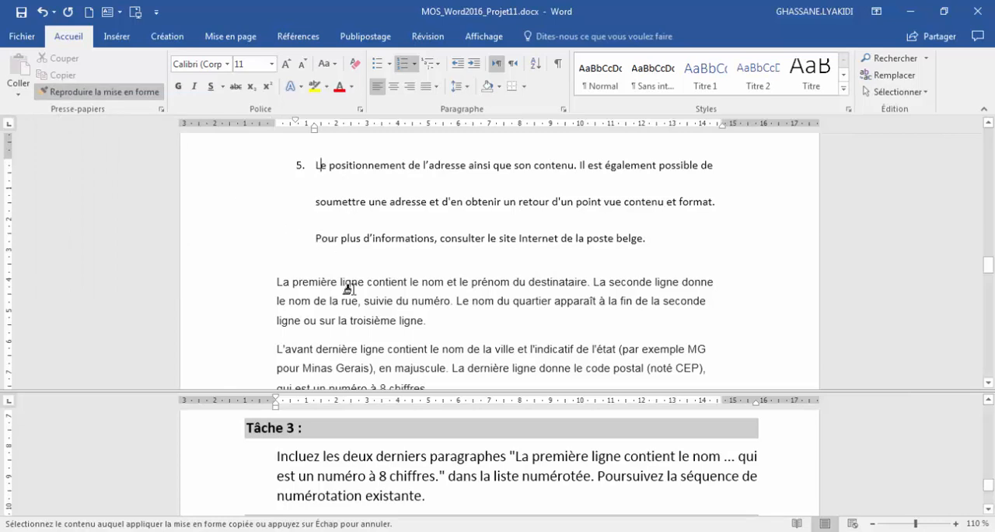
scroll(348, 289, "down", 2)
left_click_drag(249, 212, 244, 317)
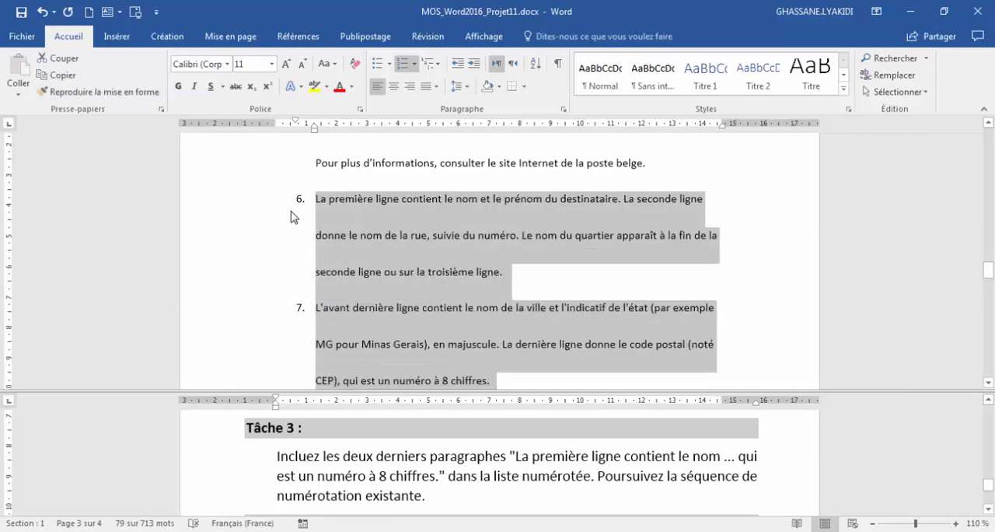
scroll(340, 205, "up", 3)
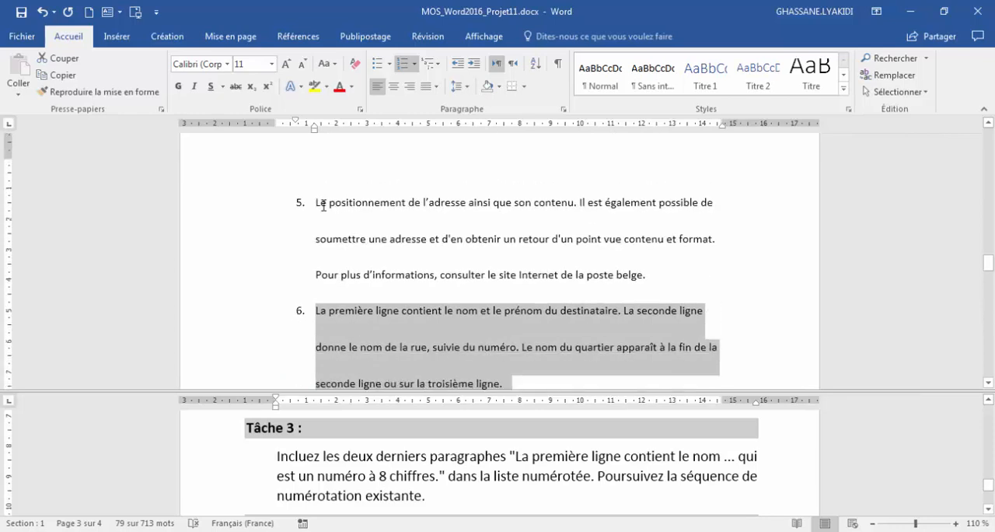
scroll(323, 204, "down", 1)
scroll(302, 300, "down", 3)
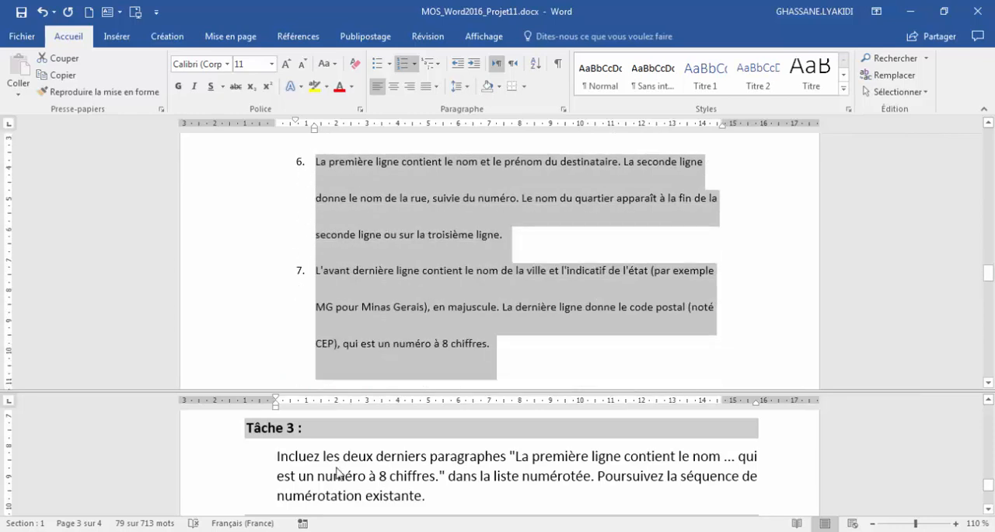
- Clear all formatting from the line "EN DATE du 11 décembre 2017" on the last page, as Tâche 4 requires
left_click(358, 479)
scroll(358, 478, "down", 3)
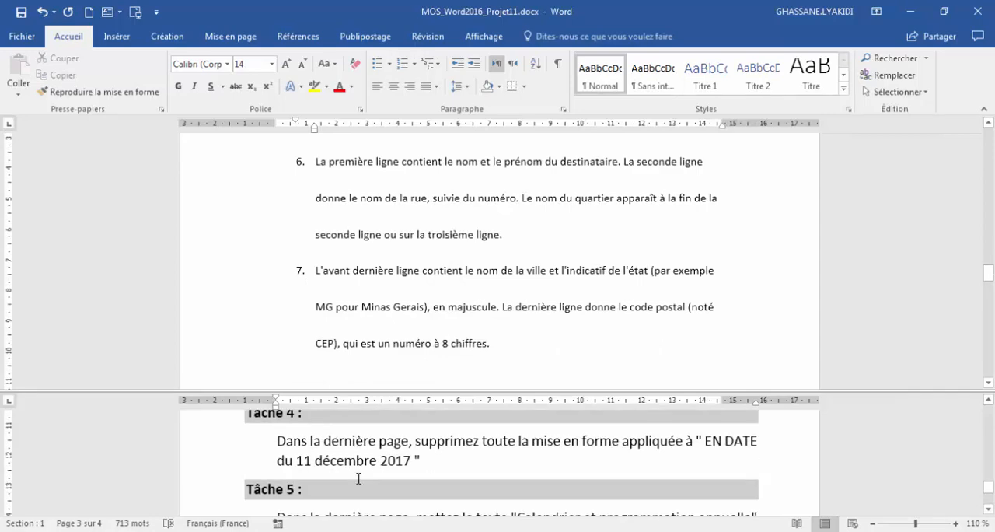
left_click_drag(988, 272, 993, 302)
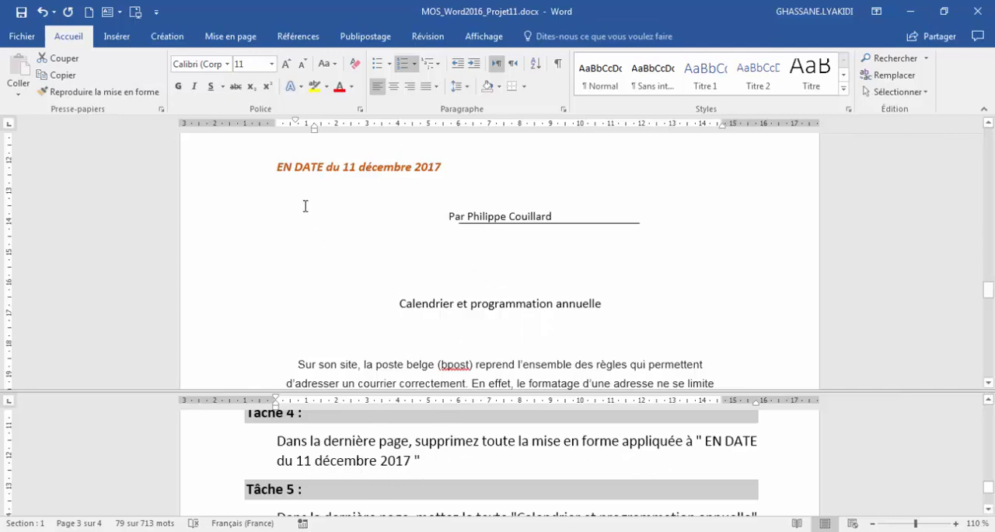
left_click(313, 160)
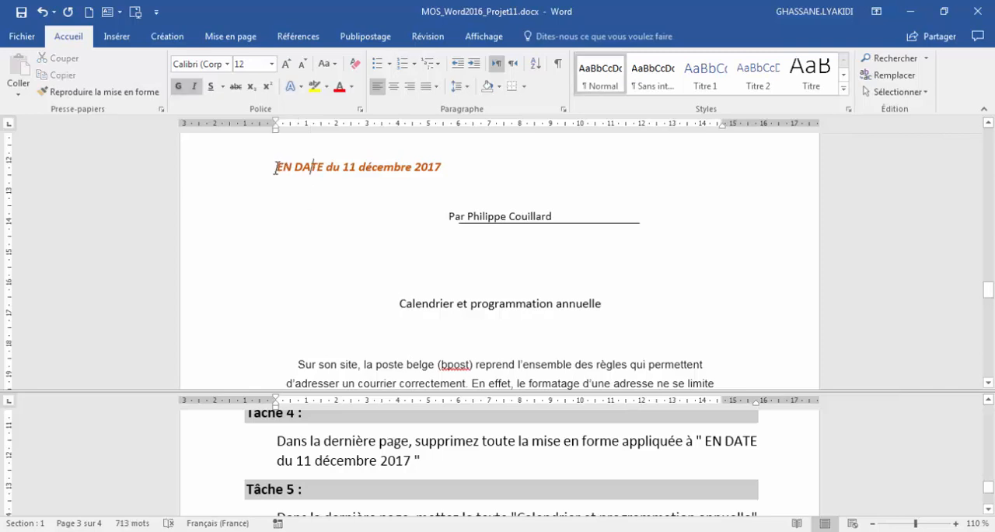
left_click(276, 167)
left_click(248, 176)
left_click(281, 167)
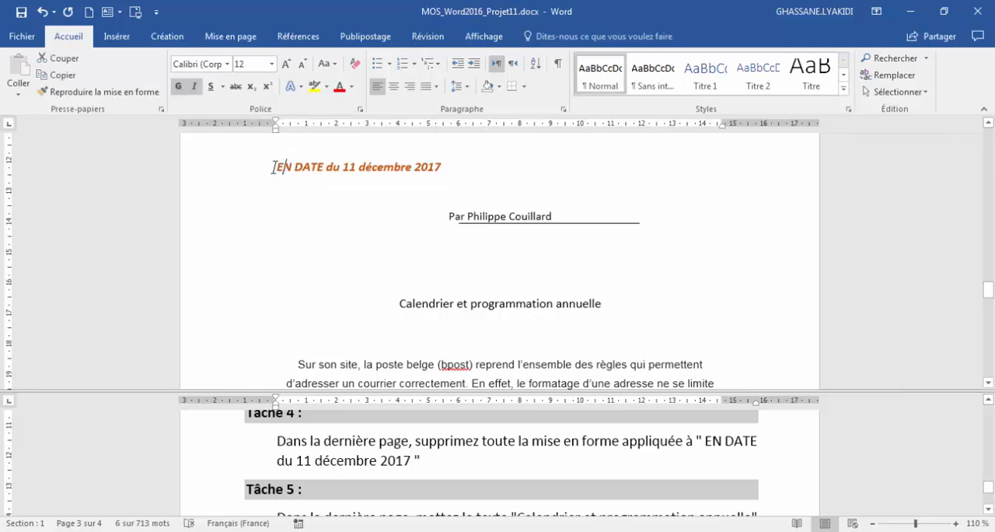
triple_click(440, 171)
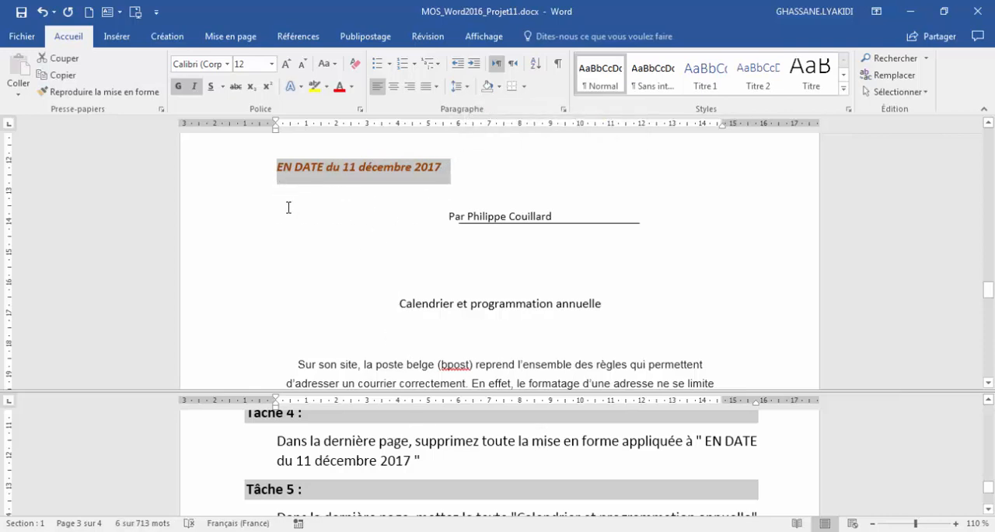
left_click(356, 63)
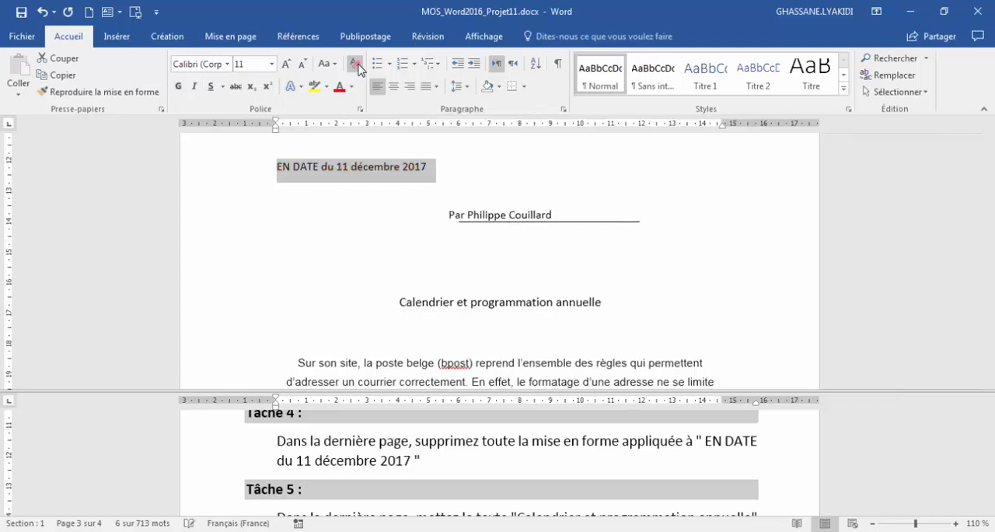
- Make the text "Calendrier et programmation annuelle" bold, following the Tâche 5 instructions
left_click(287, 486)
scroll(287, 467, "down", 1)
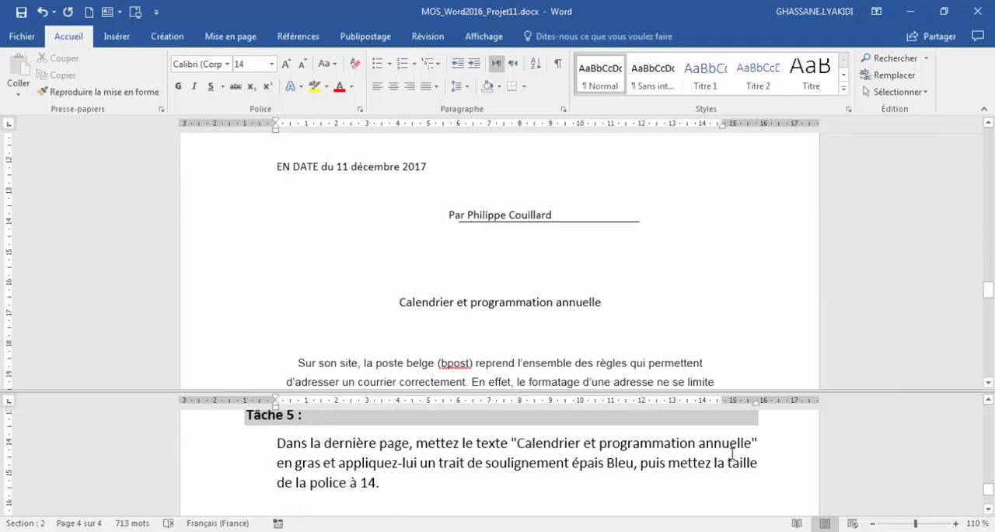
left_click(407, 300)
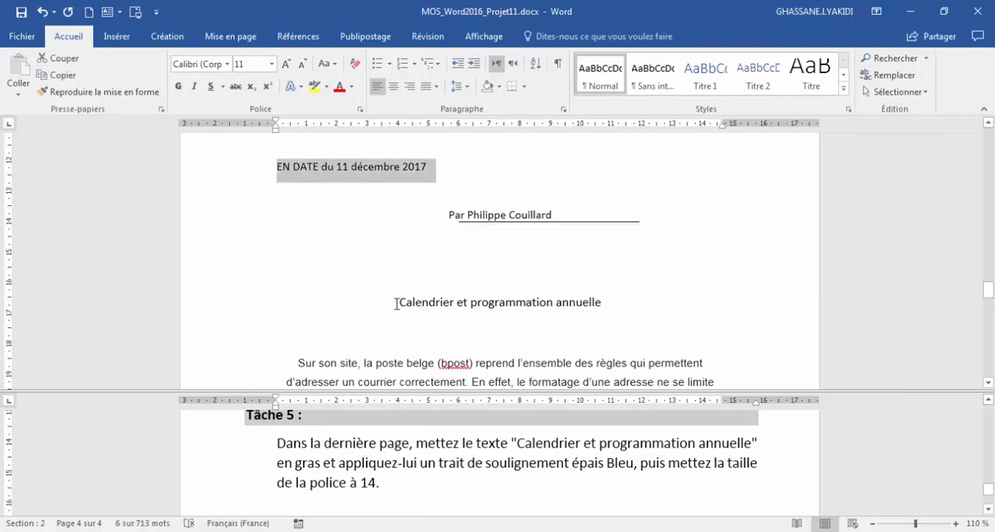
left_click_drag(395, 302, 601, 303)
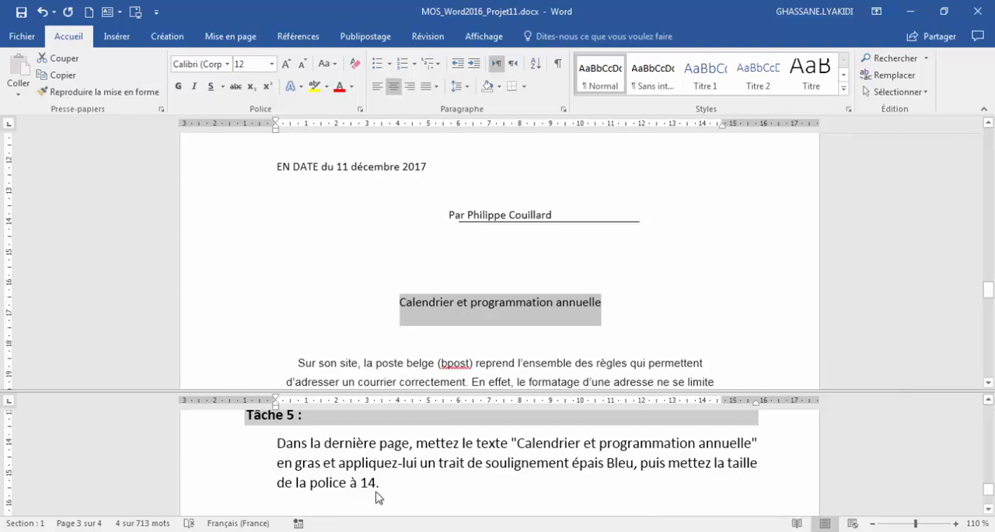
left_click(178, 86)
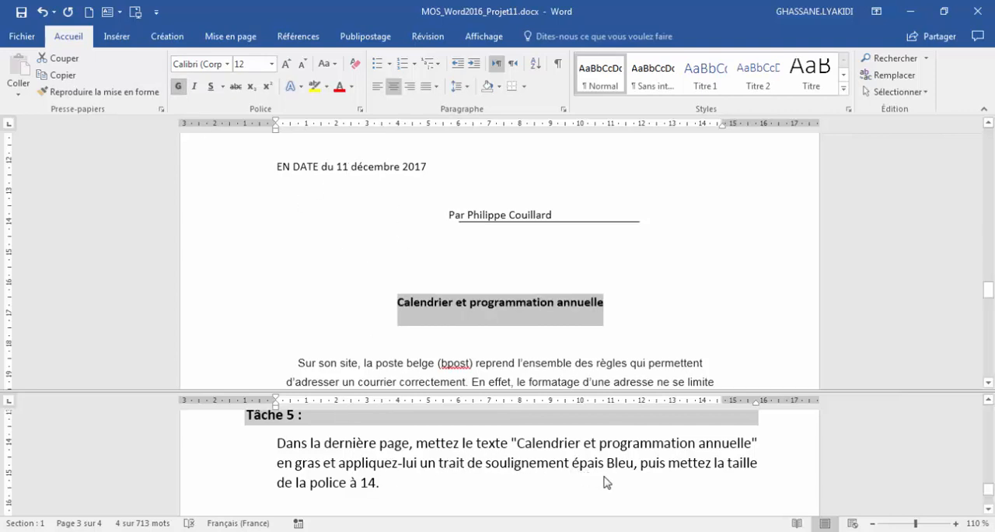
- Apply a thick underline in standard blue to "Calendrier et programmation annuelle" and set its font size to 14
left_click(222, 86)
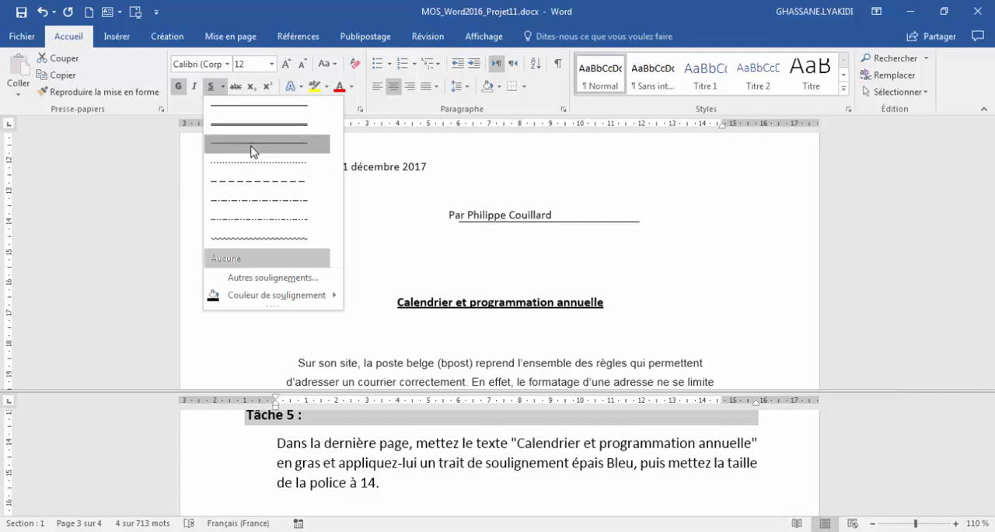
left_click(252, 143)
left_click(223, 87)
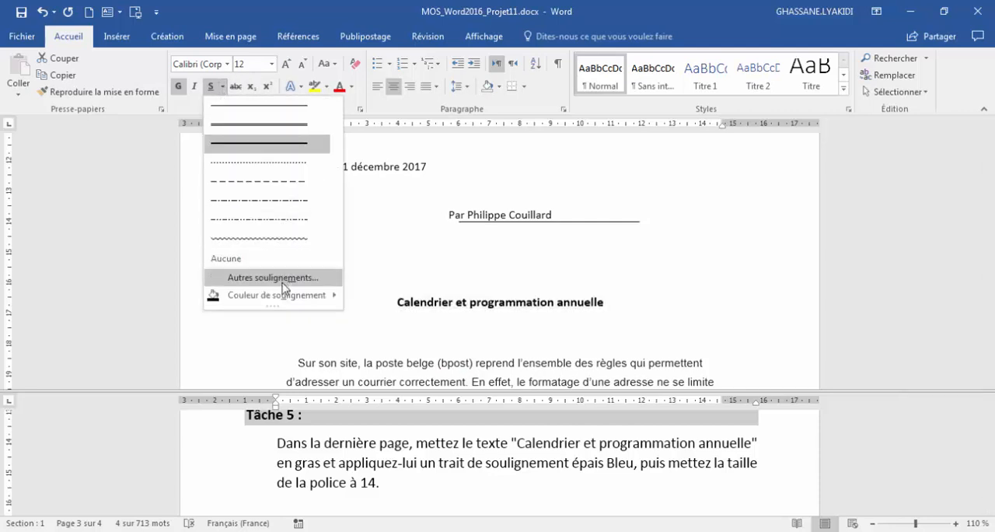
mouse_move(286, 297)
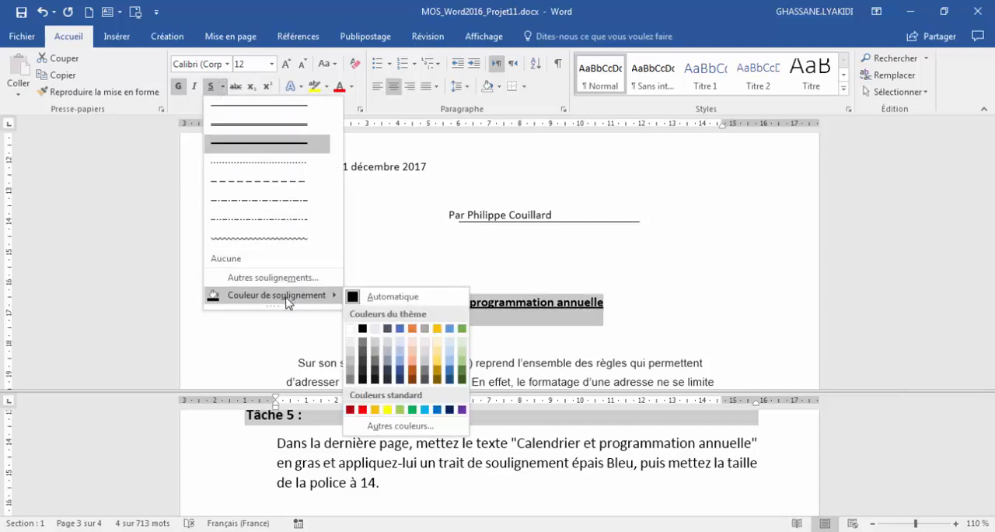
left_click(436, 412)
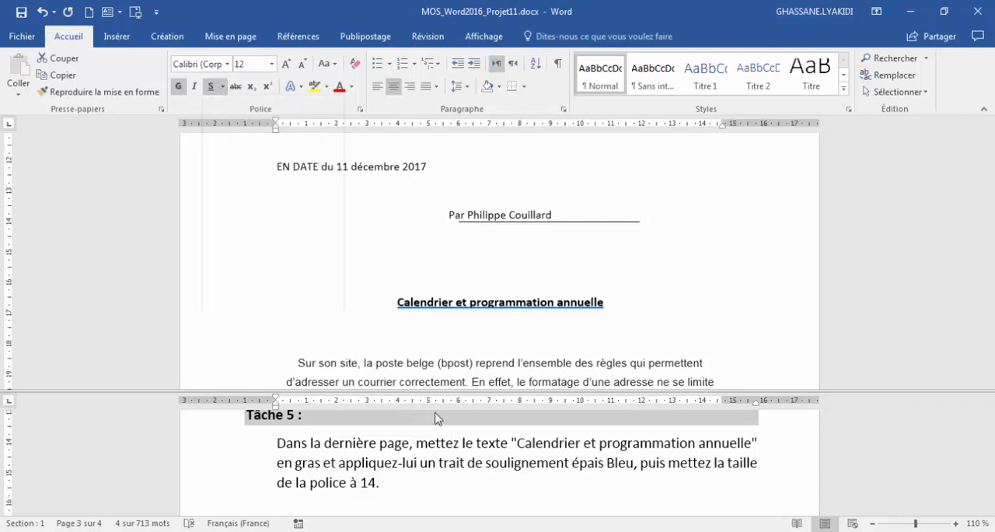
left_click(273, 66)
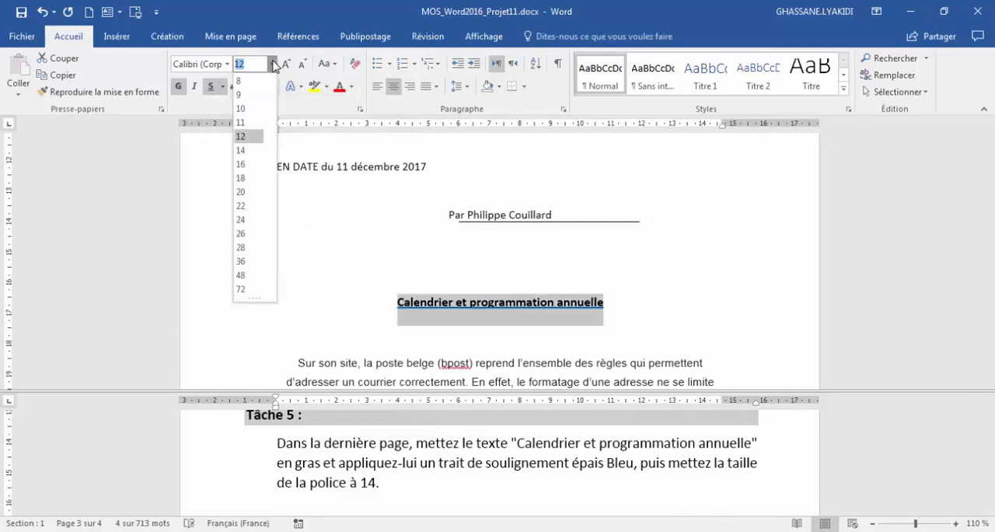
left_click(243, 151)
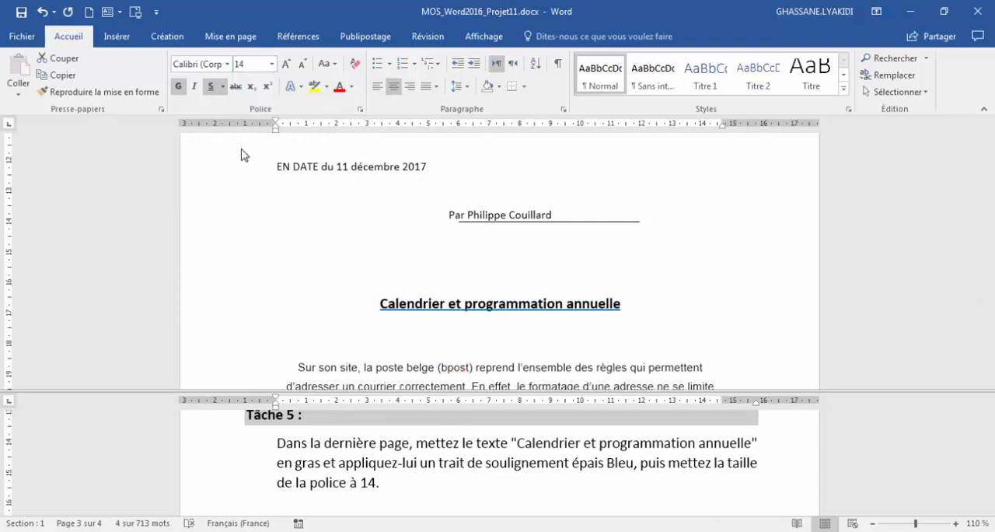
left_click(350, 469)
scroll(328, 436, "down", 1)
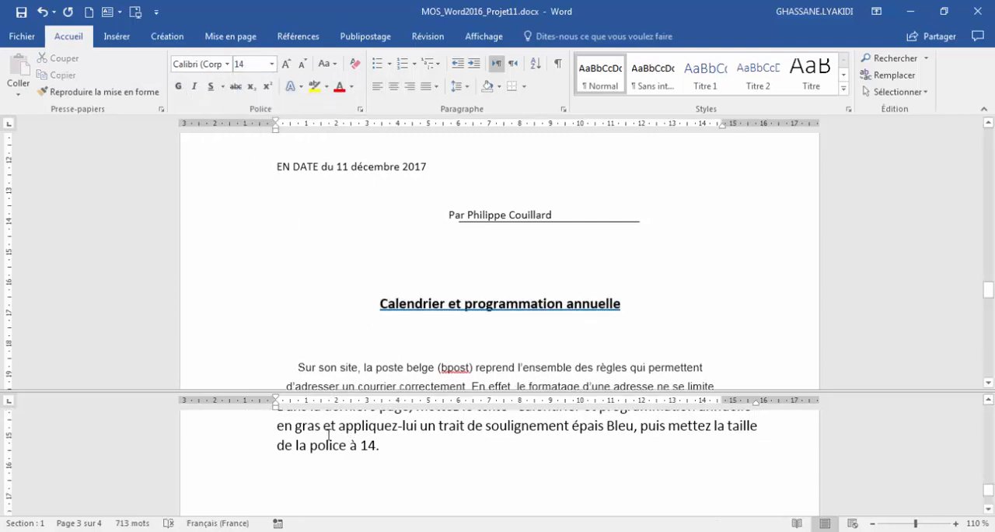
scroll(328, 436, "up", 2)
scroll(328, 434, "down", 1)
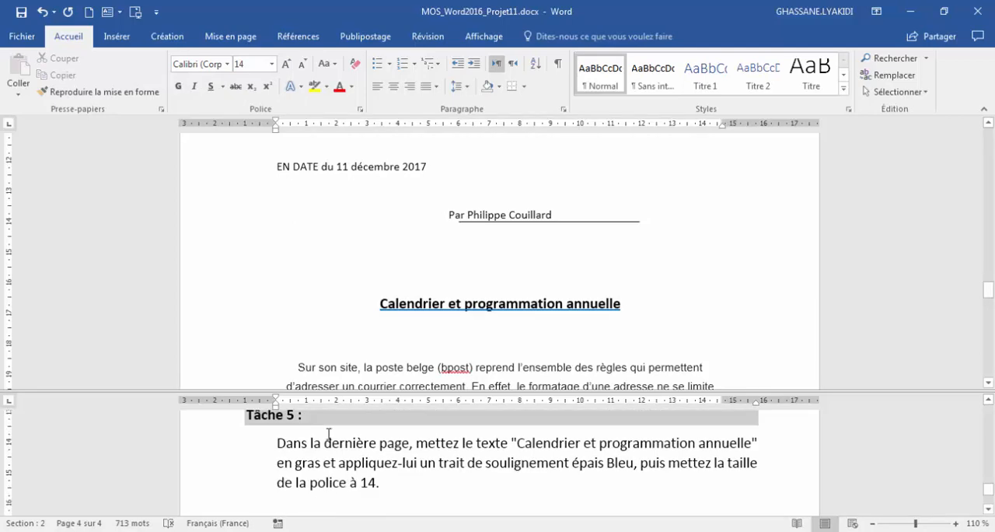